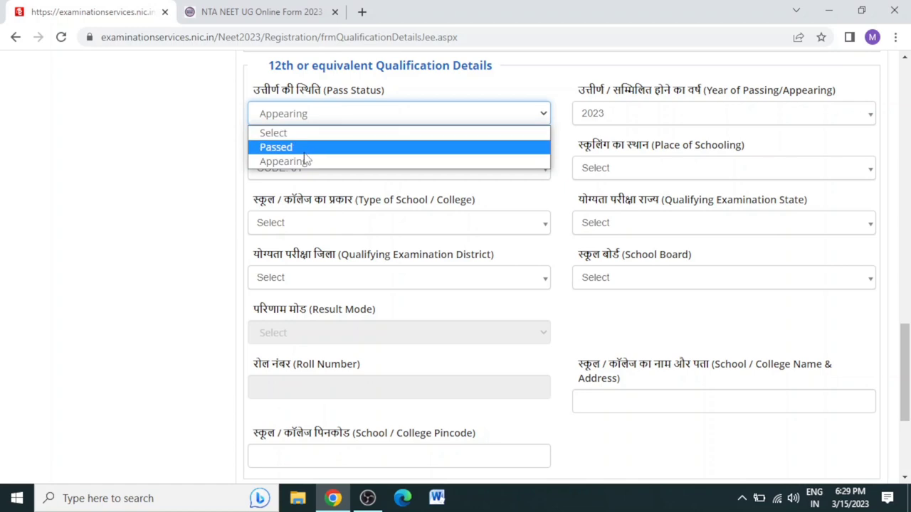
- Set the 12th pass status to Passed and look through the qualifying exam codes offered for it
left_click(306, 150)
left_click(300, 171)
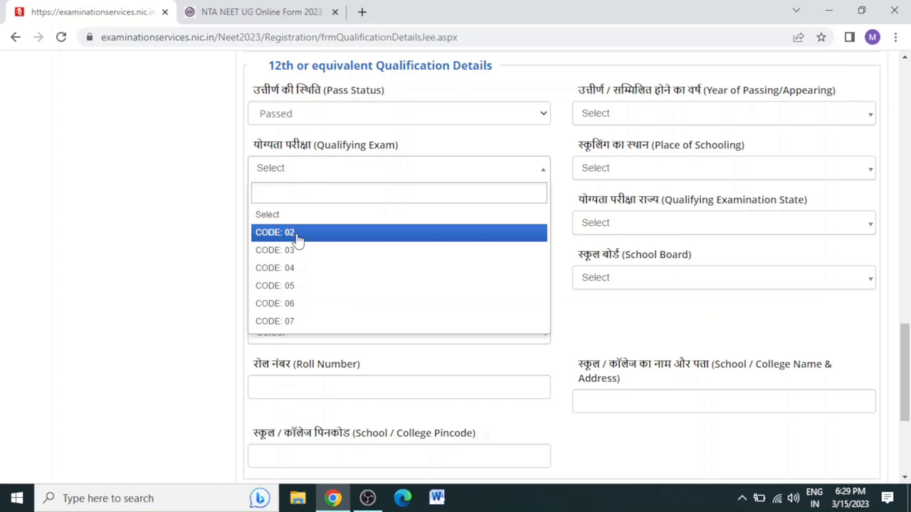
left_click(189, 205)
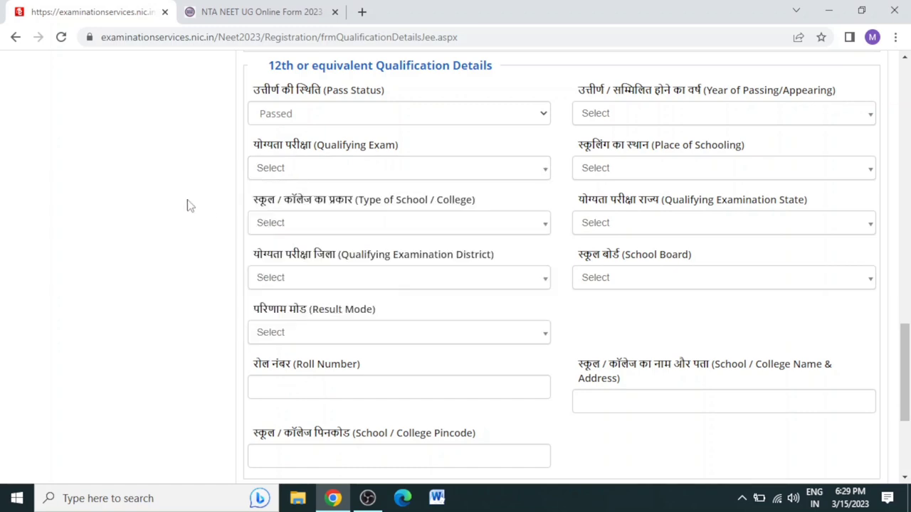
- Switch to the Word document and read the NEET UG eligibility code descriptions from Code 01 to Code 06, then return to Chrome
key("alt+Tab")
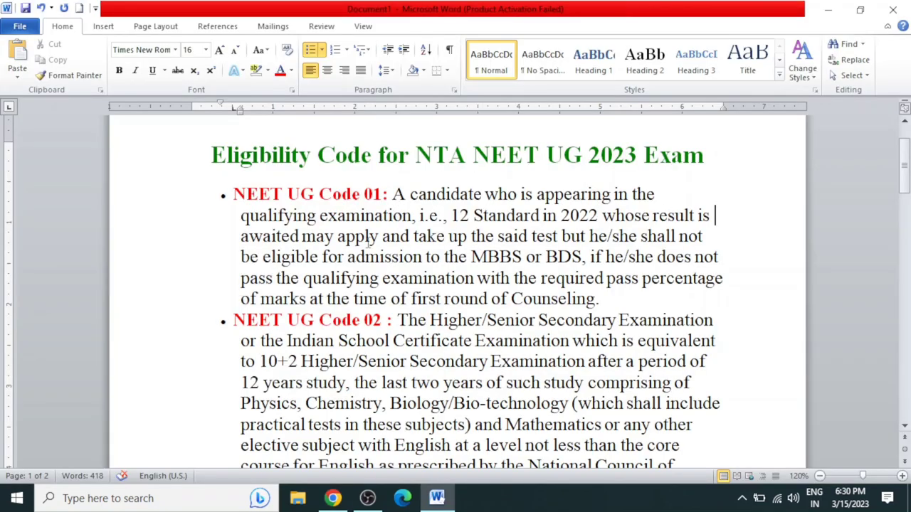
left_click_drag(905, 186, 907, 209)
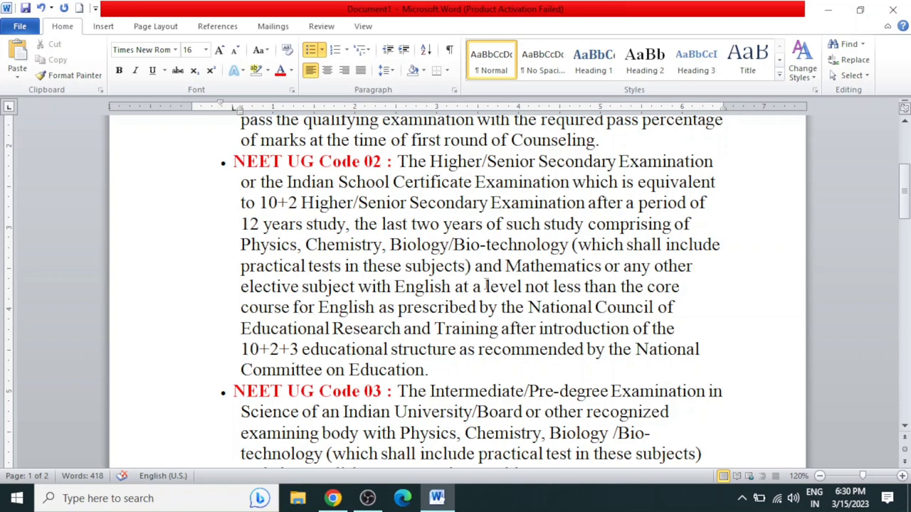
left_click_drag(903, 190, 904, 229)
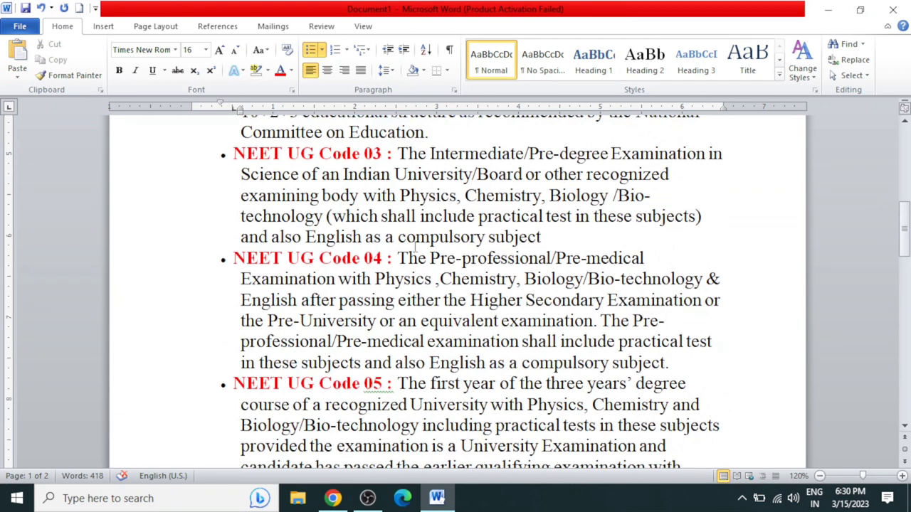
left_click_drag(904, 230, 904, 245)
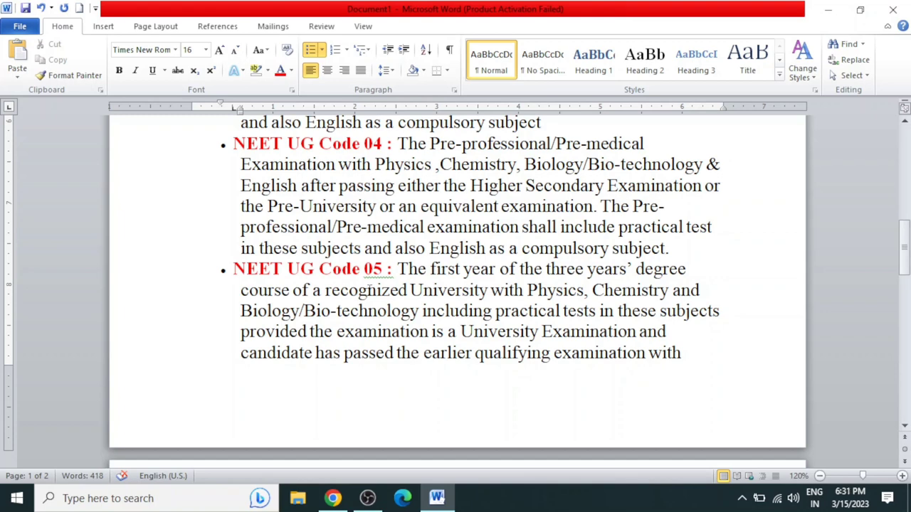
left_click_drag(904, 256, 903, 283)
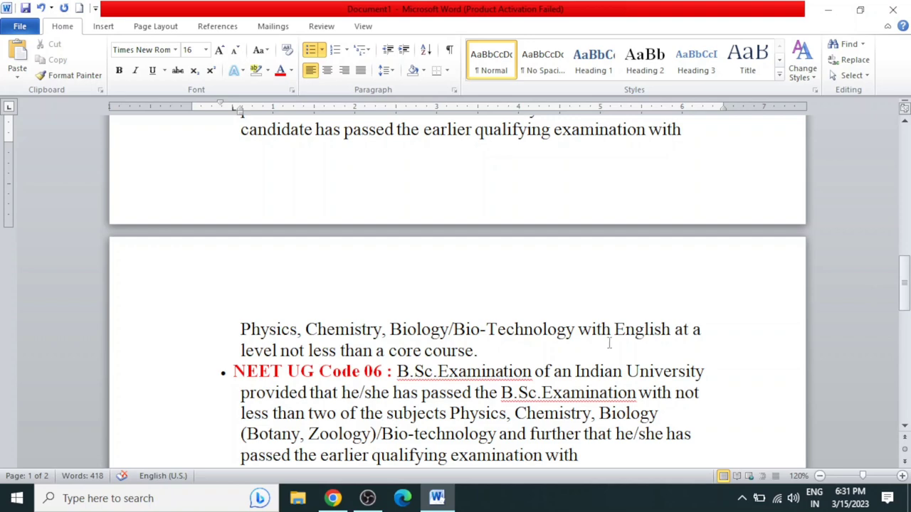
left_click(333, 498)
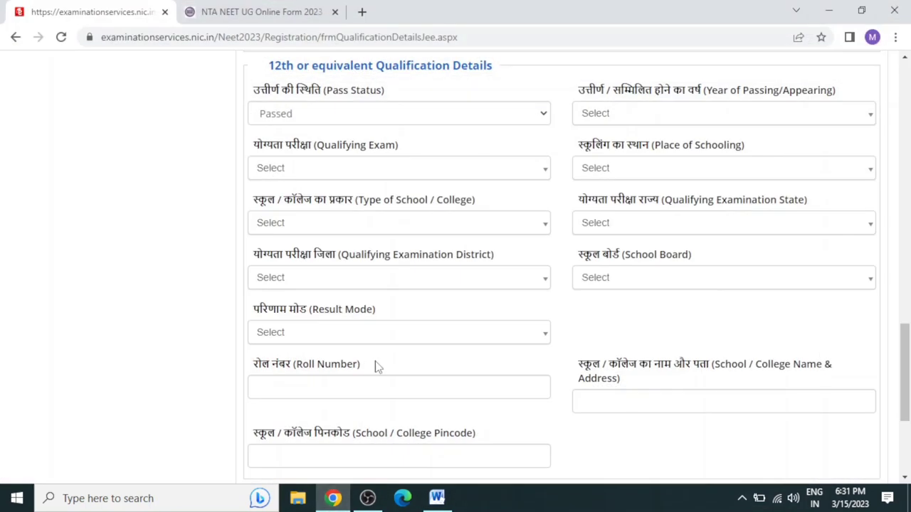
left_click(311, 118)
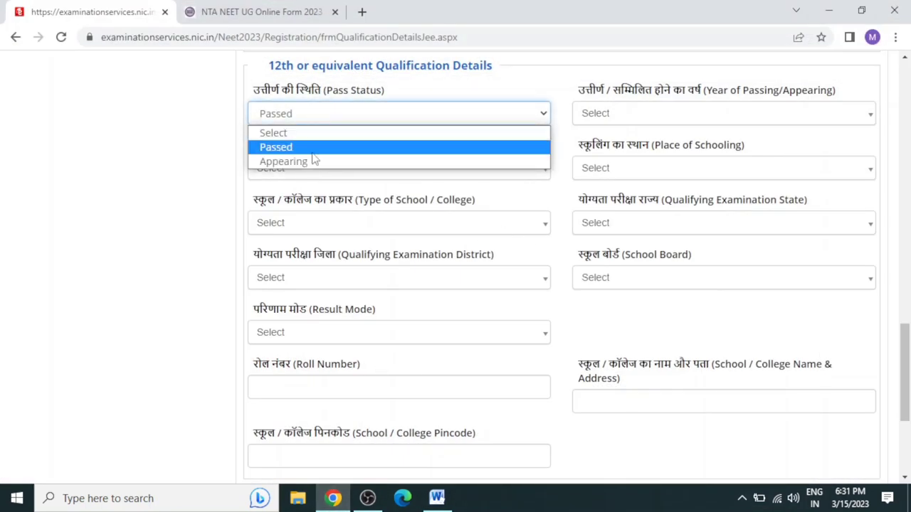
left_click(163, 156)
left_click_drag(163, 157, 297, 179)
left_click(297, 178)
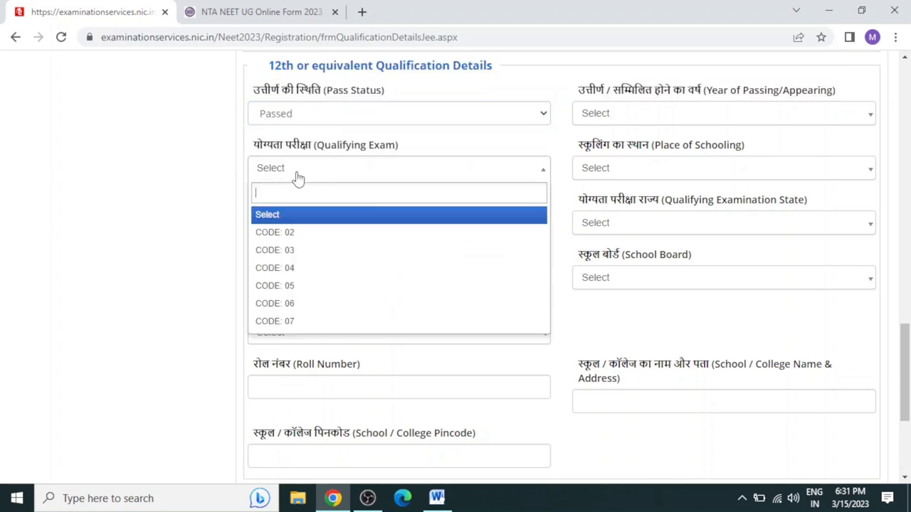
left_click_drag(177, 198, 284, 114)
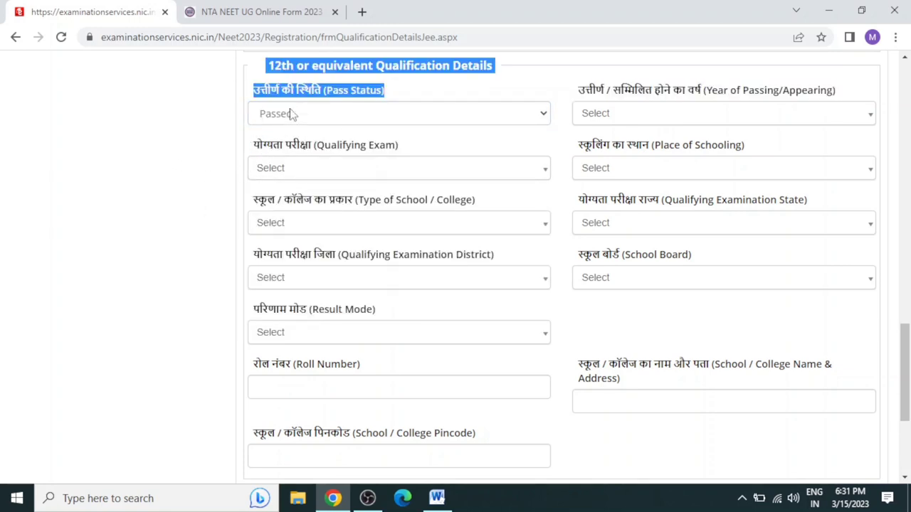
- Set the 12th pass status to Appearing and the qualifying exam to CODE: 01
left_click(289, 114)
left_click(289, 161)
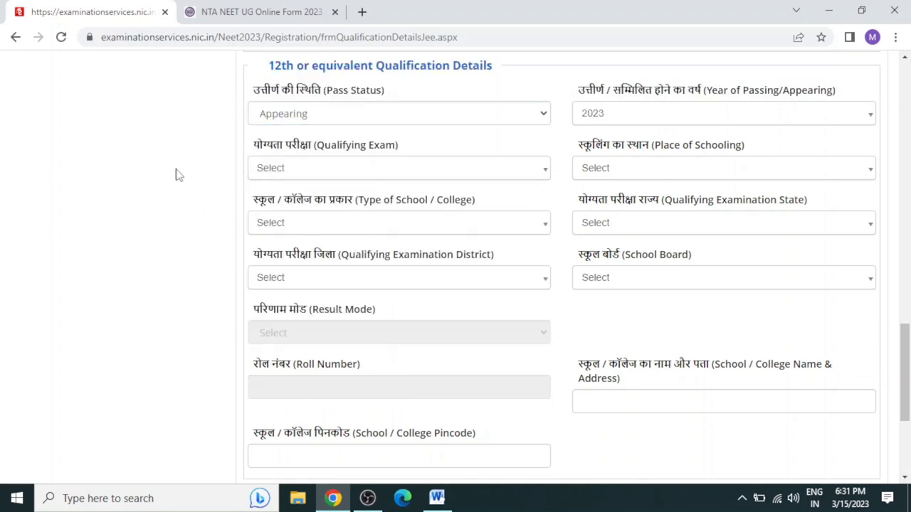
left_click(421, 174)
left_click(322, 234)
- Set the place of schooling to Urban and the type of school or college to Private Unaided
left_click(609, 171)
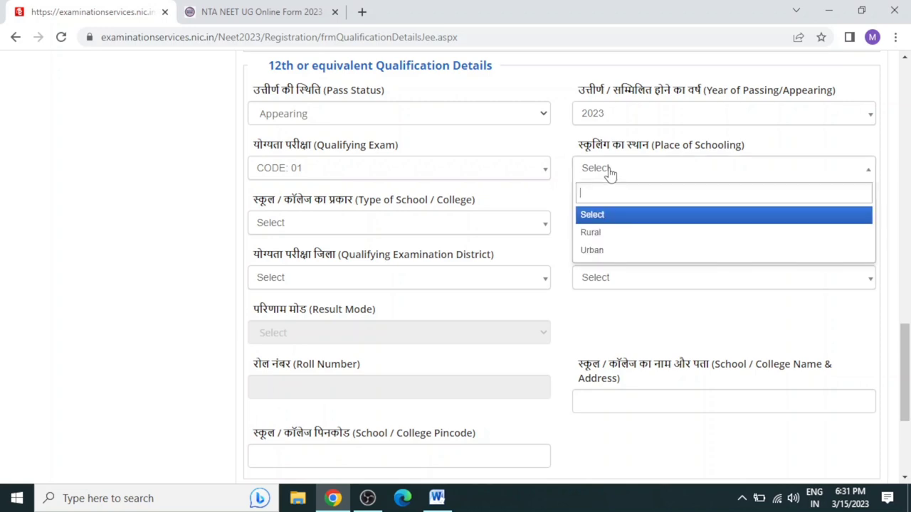
left_click(606, 251)
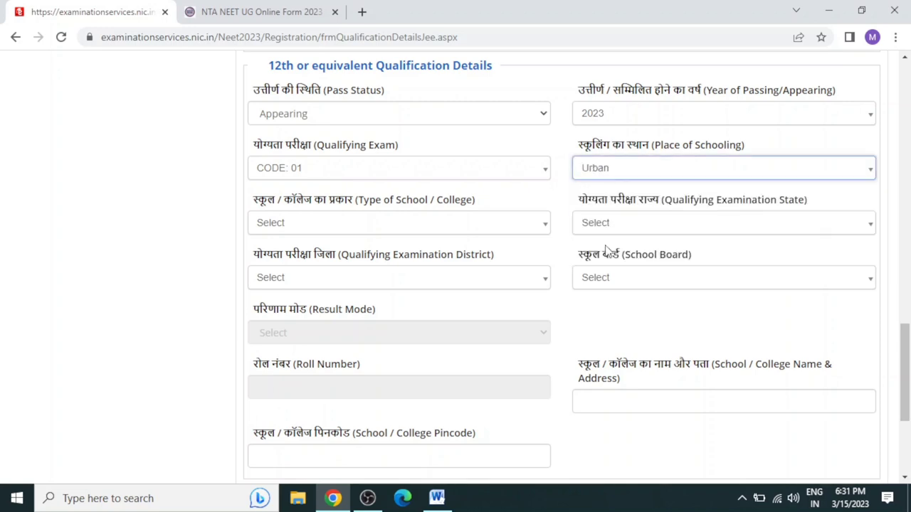
left_click(380, 225)
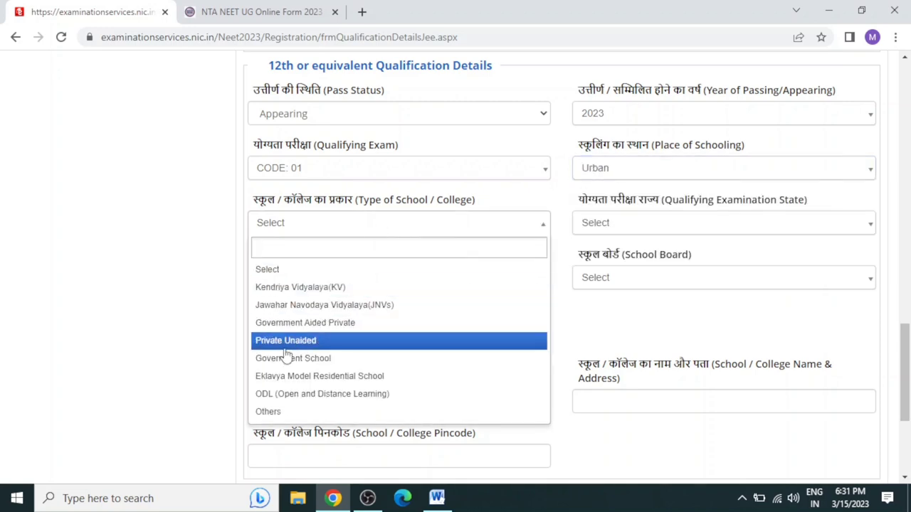
left_click(285, 347)
- Set the qualifying examination state to UTTAR PRADESH and the qualifying examination district to AGRA
left_click(624, 229)
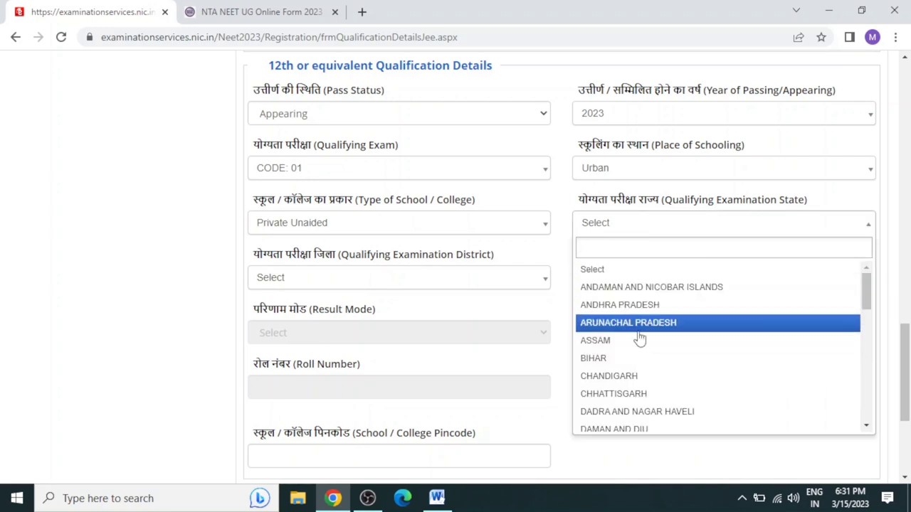
type("u")
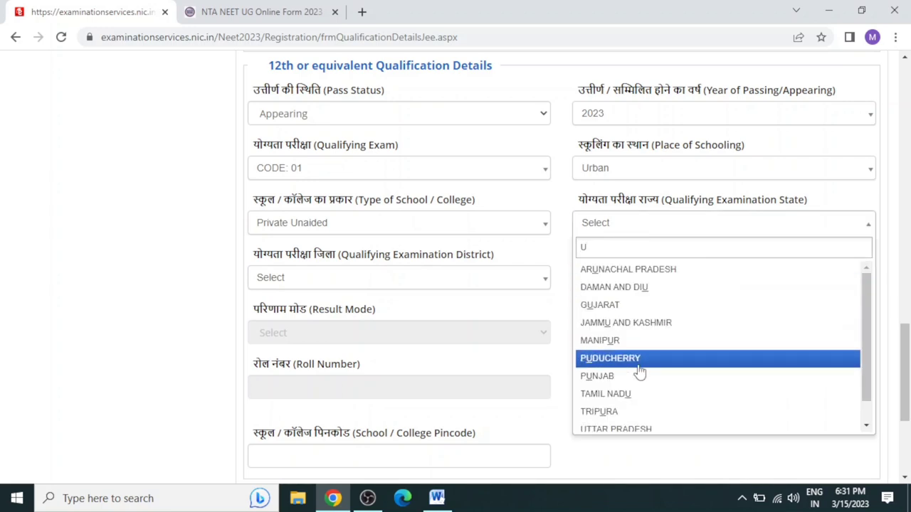
left_click(636, 425)
left_click(337, 281)
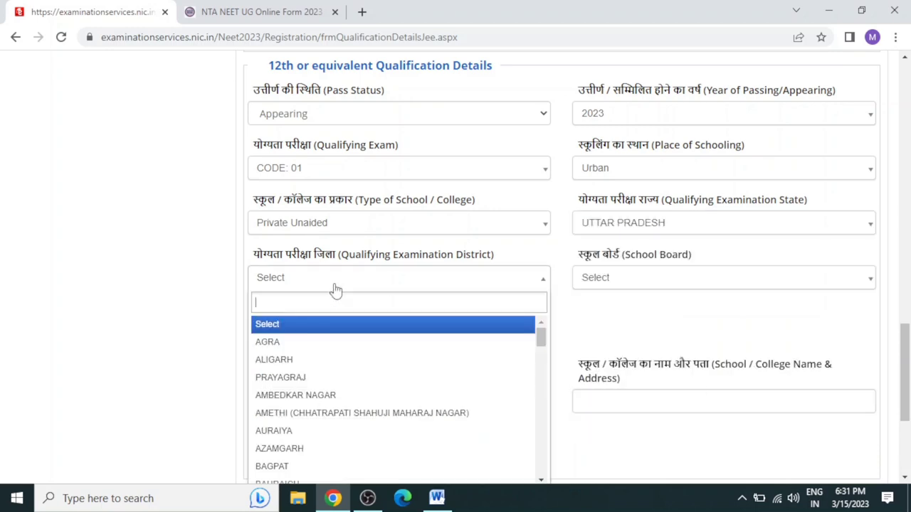
left_click(300, 344)
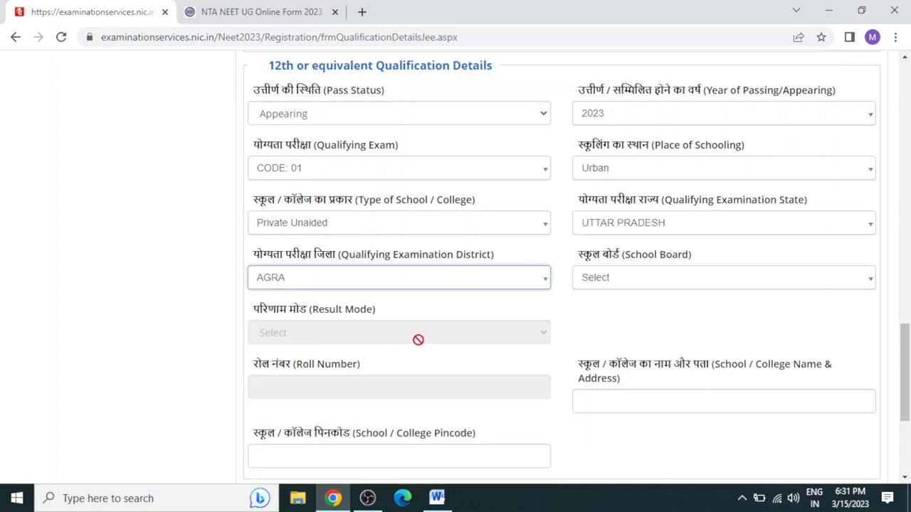
- Set the school board to DELHI STATE OPEN SCHOOL and go to the school name and address and pincode fields
left_click(605, 279)
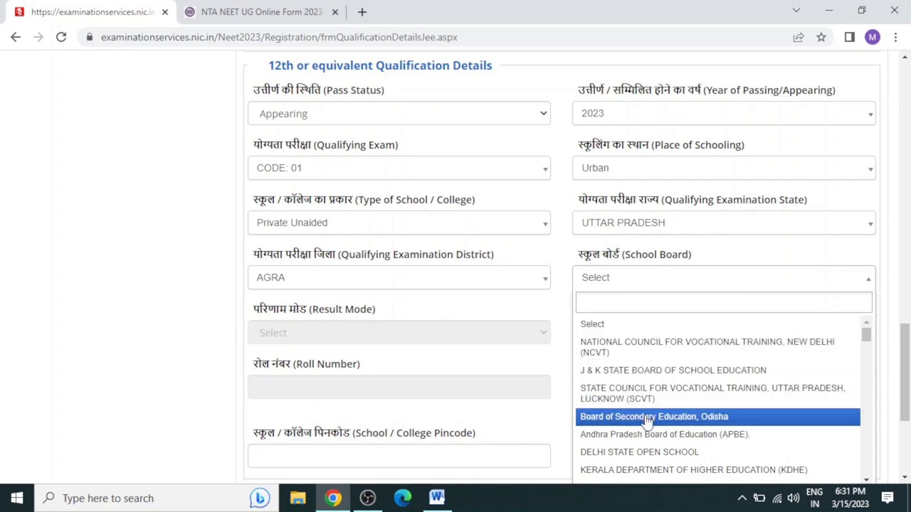
left_click(669, 456)
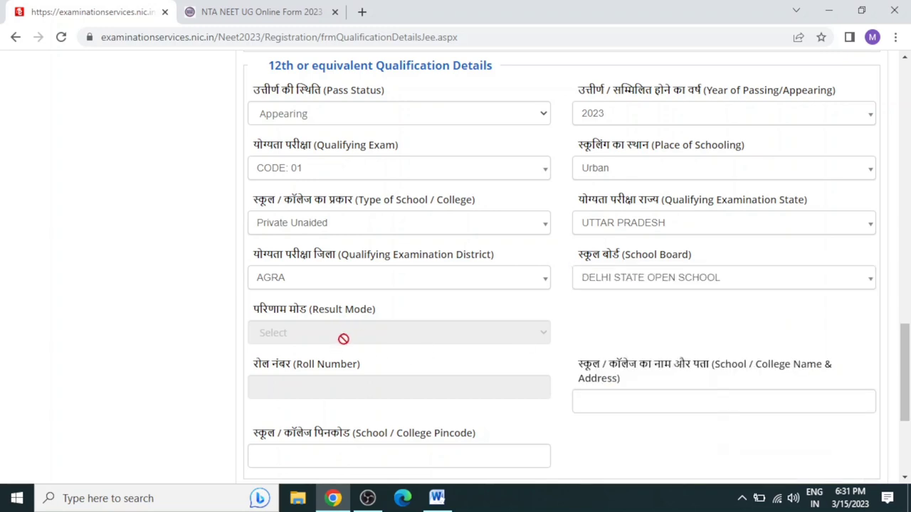
left_click(699, 401)
left_click_drag(906, 349, 907, 390)
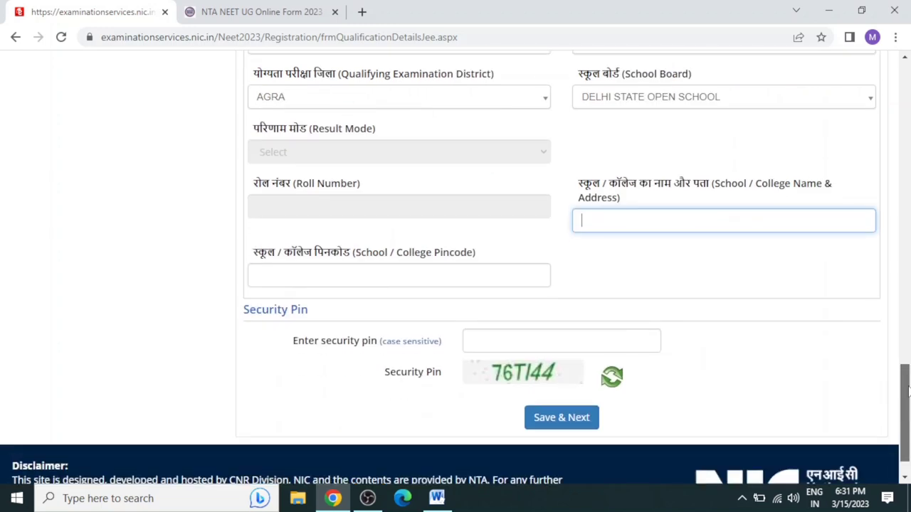
left_click(426, 284)
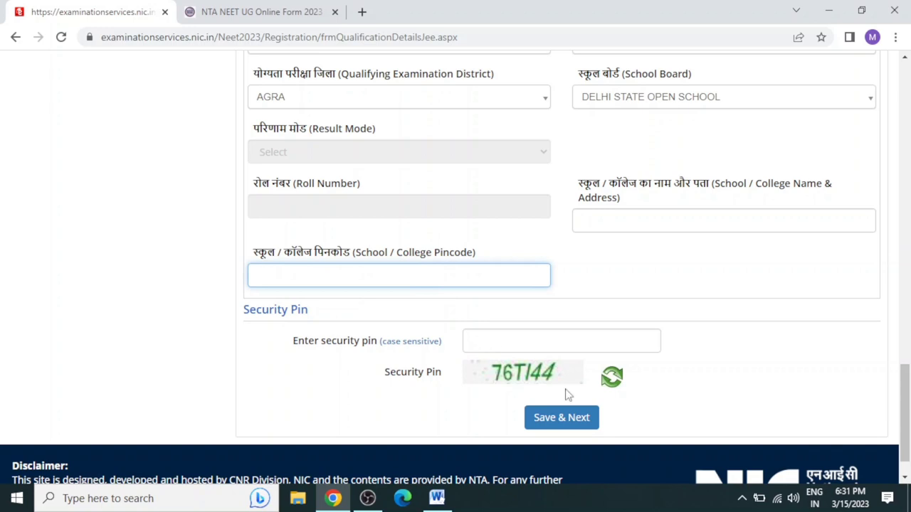
left_click(709, 404)
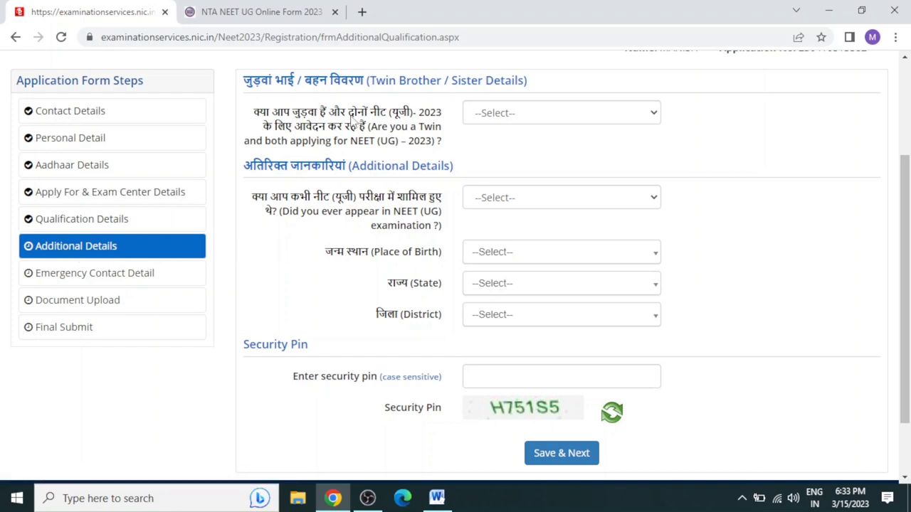
- Answer No to both the twin applicant question and the question about having appeared in NEET (UG) before
left_click(509, 113)
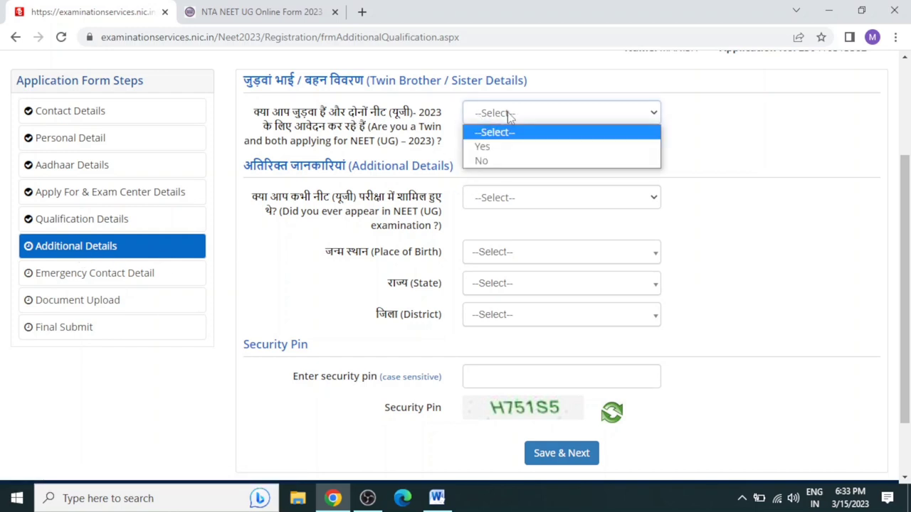
left_click(505, 161)
left_click(505, 169)
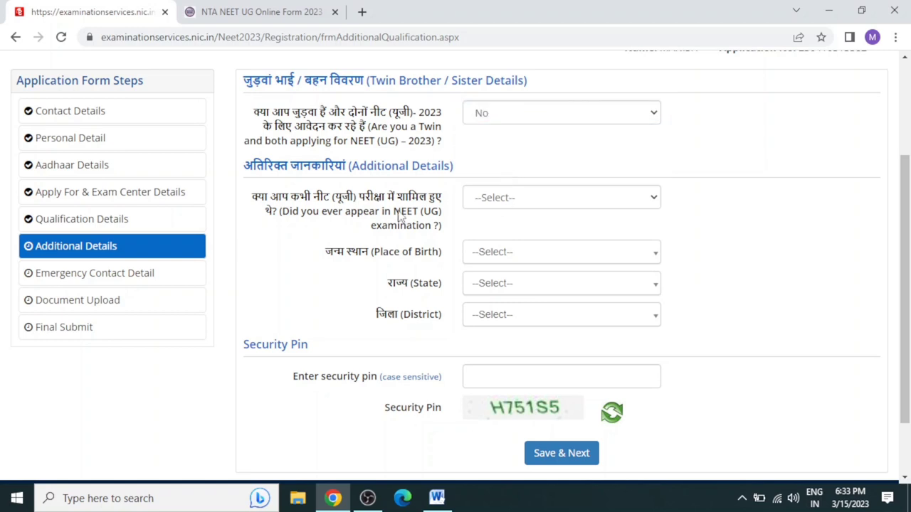
left_click(510, 198)
left_click(505, 247)
- Set the place of birth to India, with JAMMU AND KASHMIR as the state and BARAMULLA as the district
left_click(524, 254)
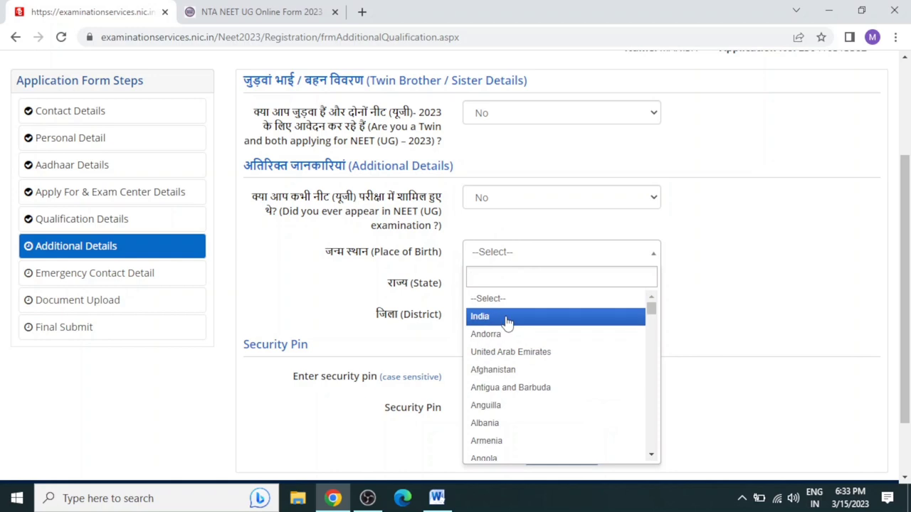
left_click(507, 316)
left_click(505, 285)
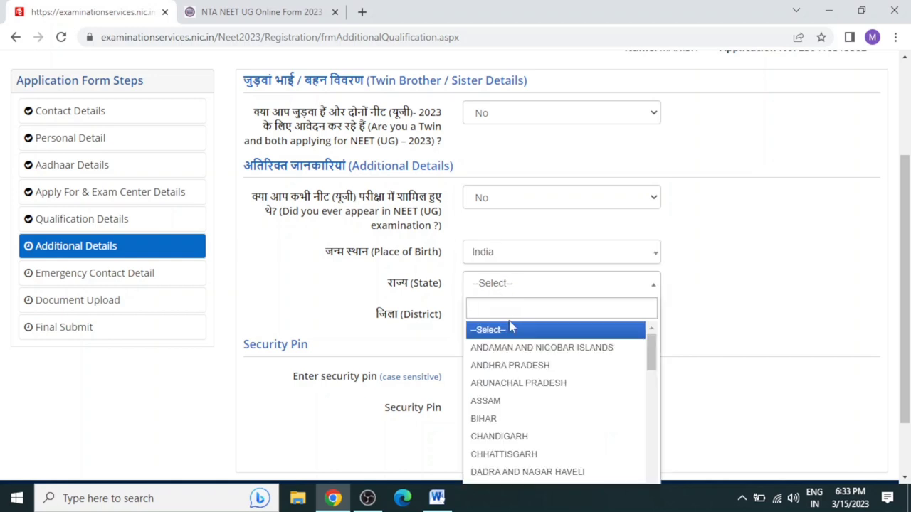
type("u")
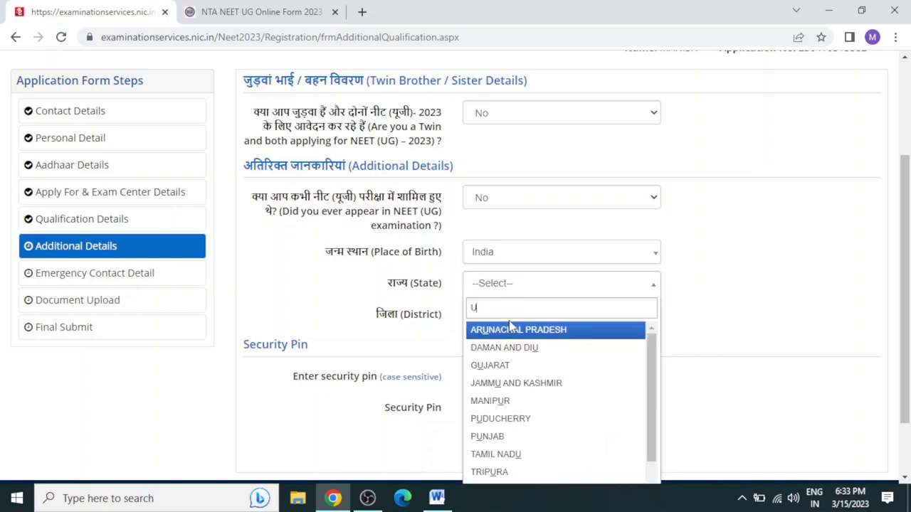
left_click(508, 383)
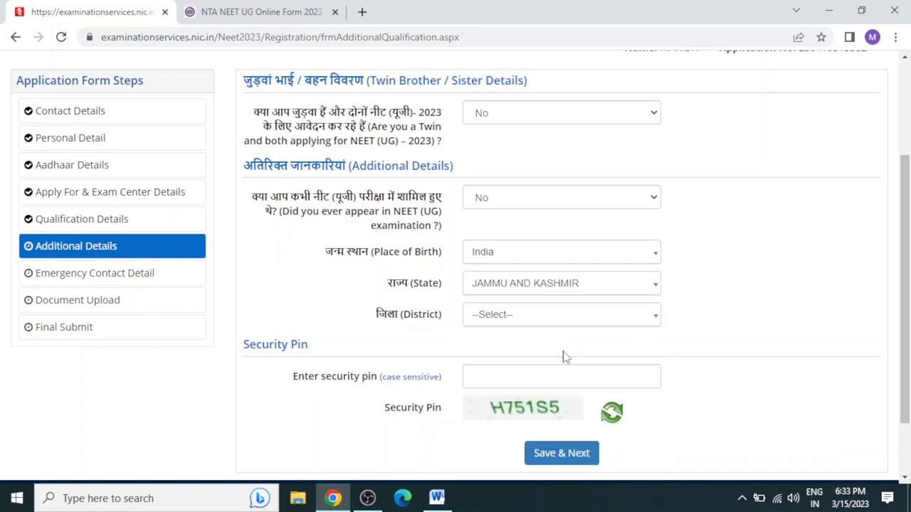
left_click(506, 317)
left_click(504, 414)
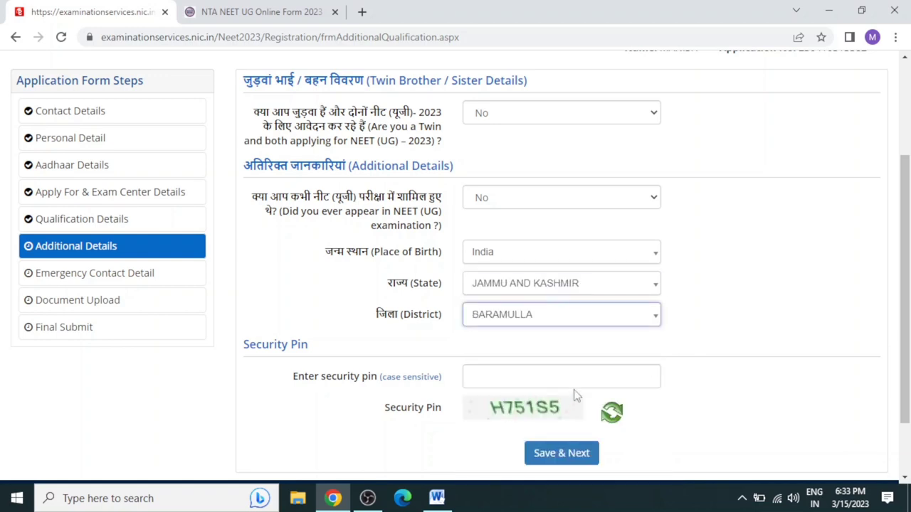
left_click(688, 414)
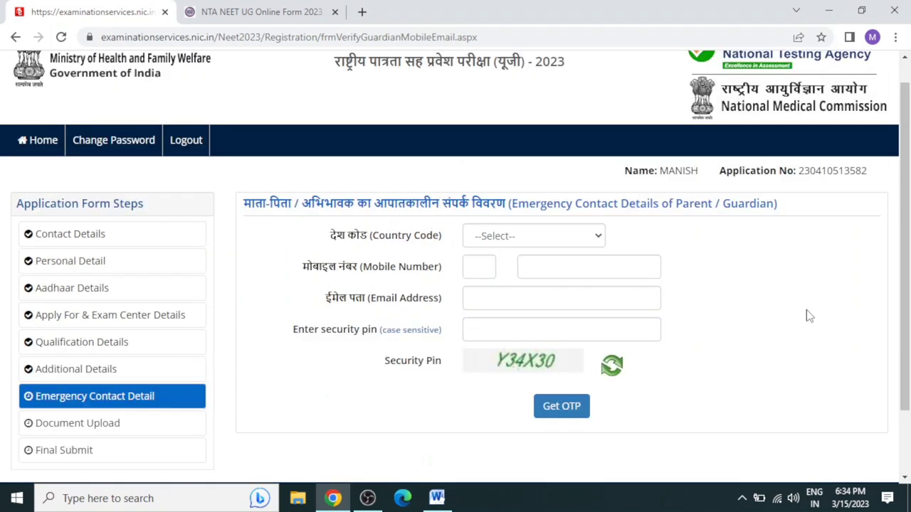
- Set the country code of the parent or guardian's emergency contact to India
left_click(519, 237)
left_click(508, 273)
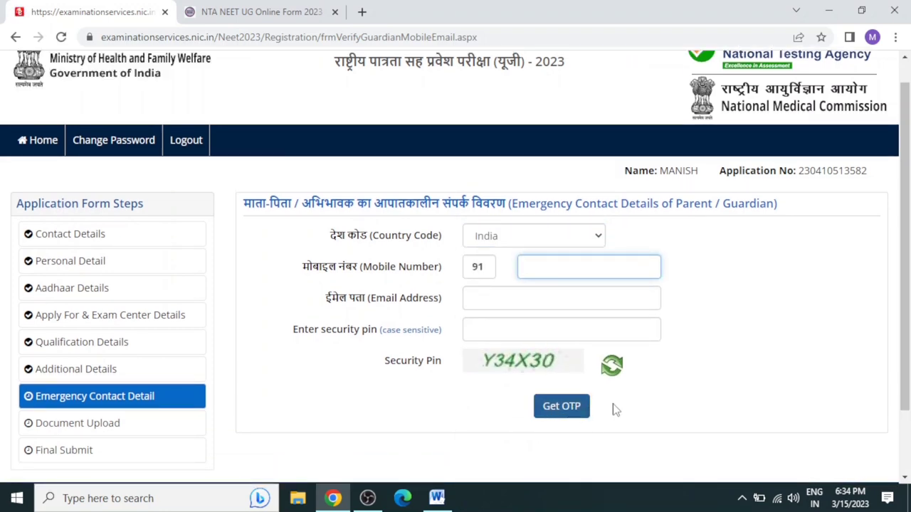
left_click(693, 408)
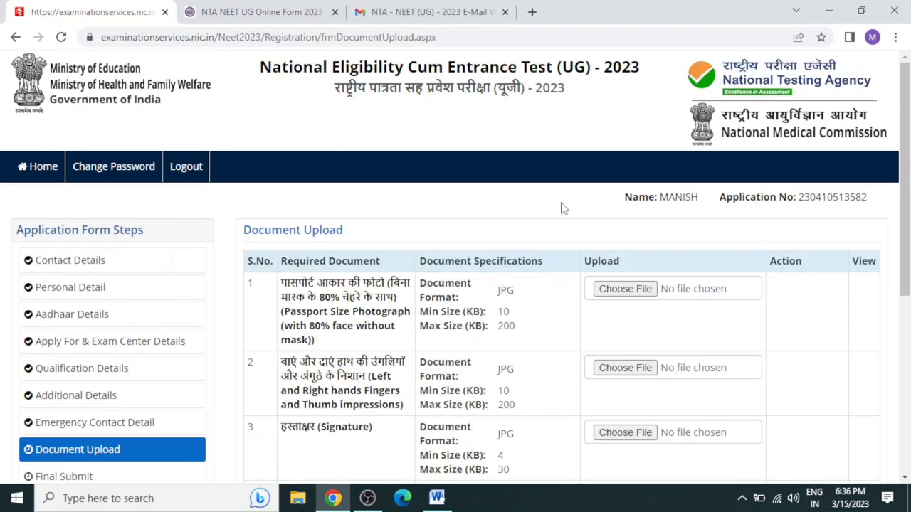
- Examine the six required documents and their format and file size limits in the document upload list
left_click_drag(908, 226, 907, 310)
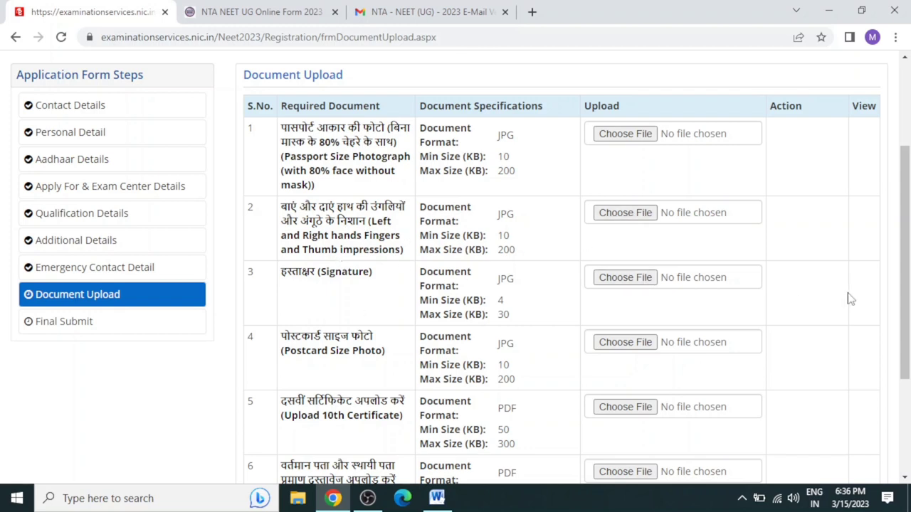
left_click_drag(907, 298, 906, 353)
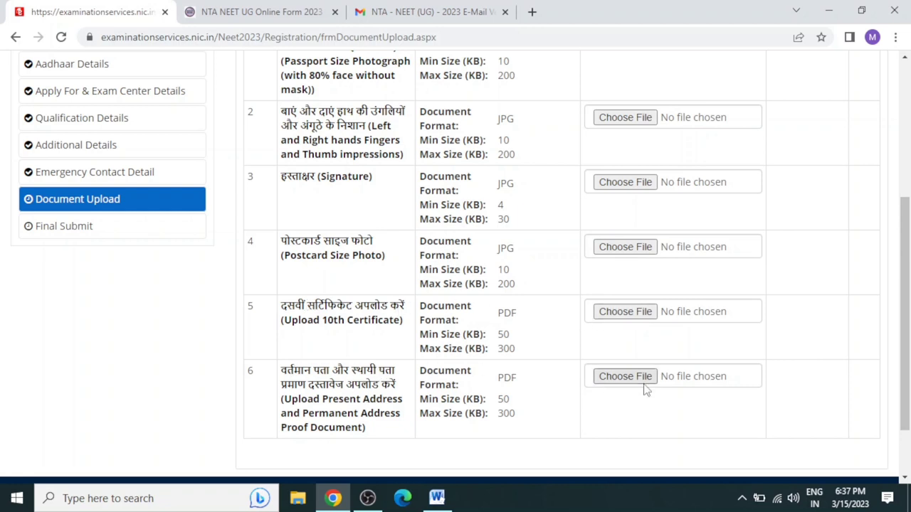
scroll(905, 387, "down", 1)
scroll(905, 388, "up", 2)
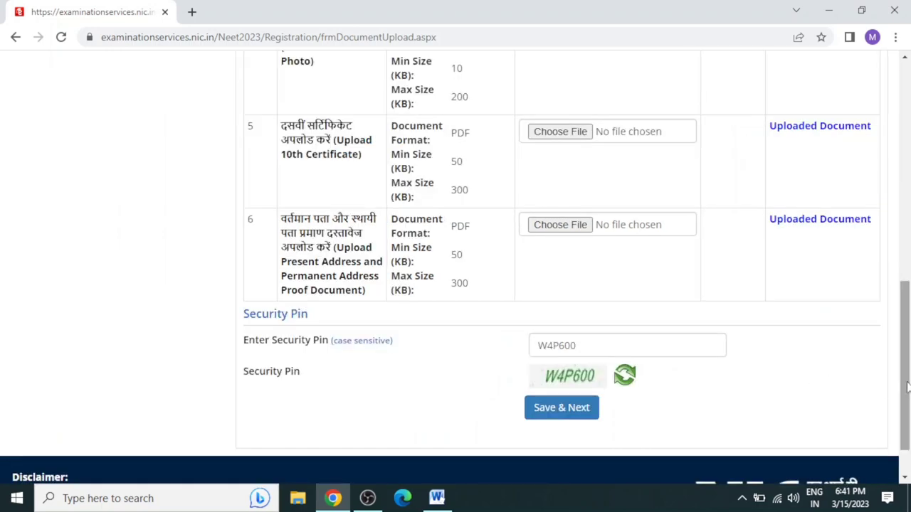
- Check the uploaded documents, then continue to the final submission page and dismiss its review notice
left_click_drag(906, 387, 907, 238)
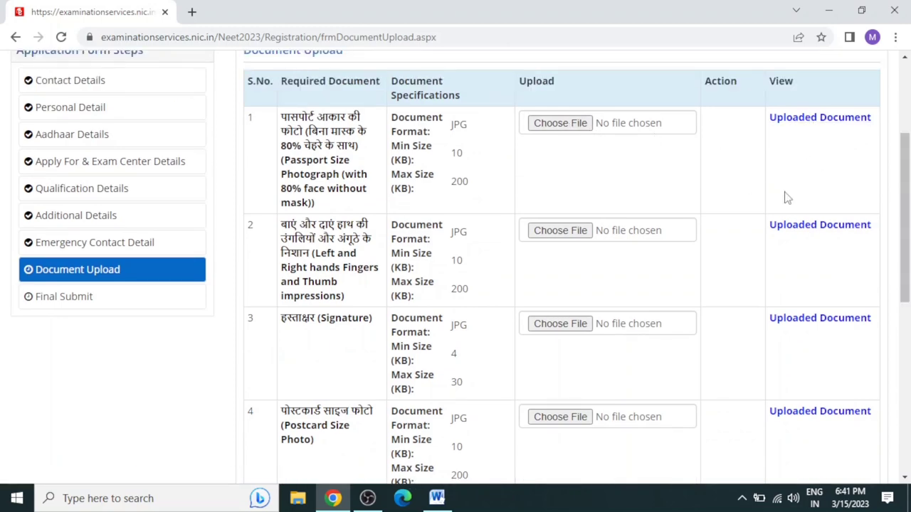
scroll(712, 249, "down", 5)
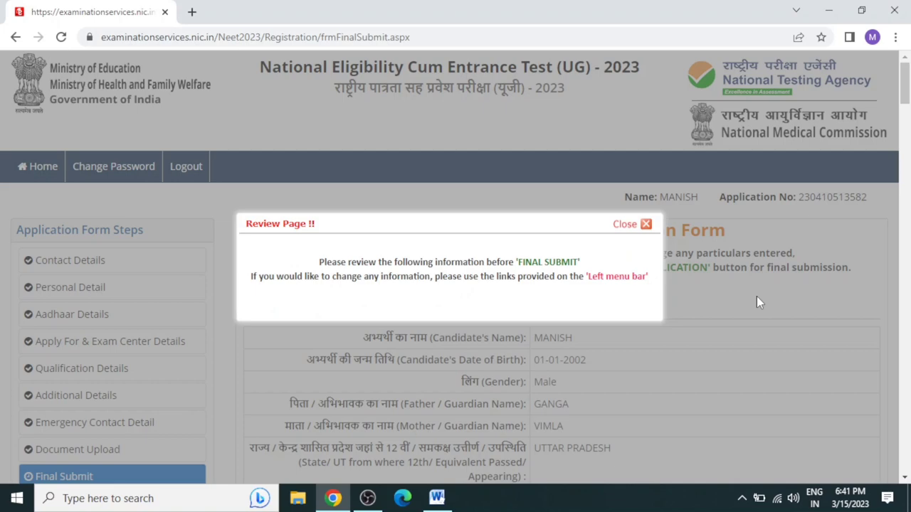
left_click(756, 296)
- Mark My Name, Father/Guardian Name, Mother/Guardian Name, Date of Birth and Gender as verified in the particulars checklist
scroll(818, 445, "down", 15)
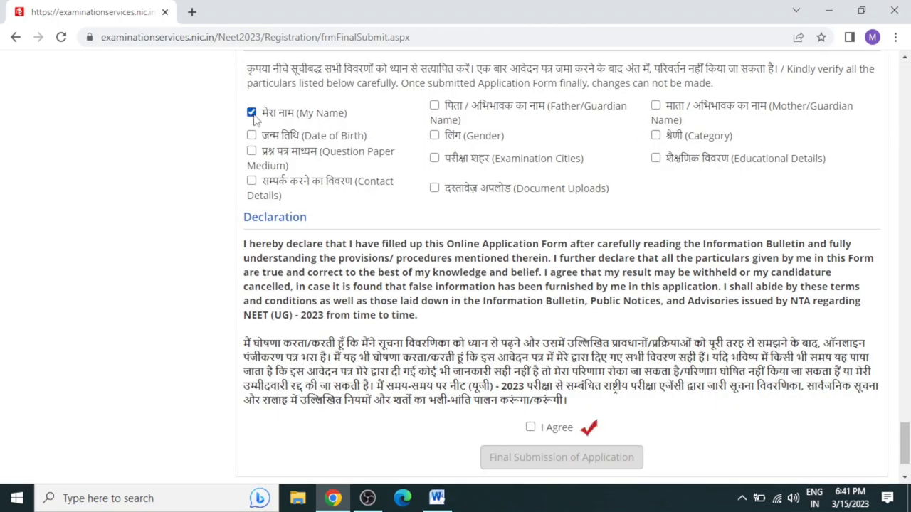
left_click(435, 106)
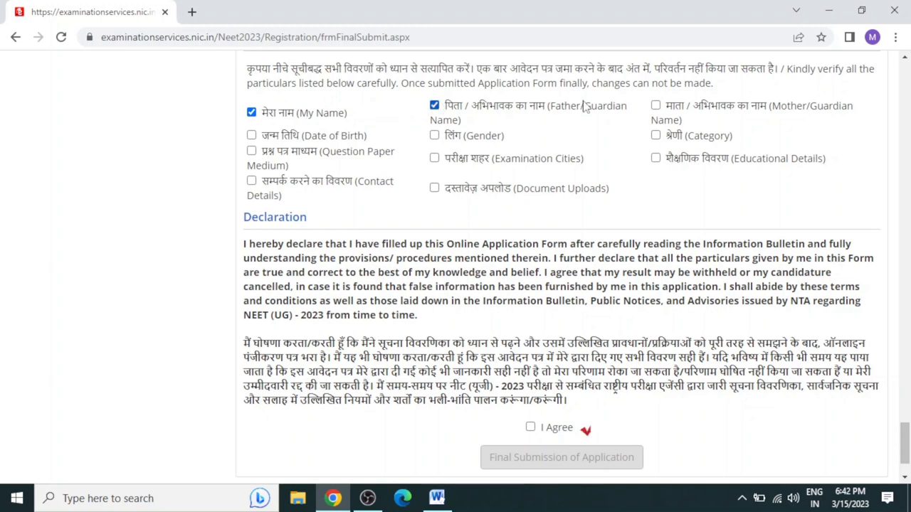
left_click(655, 106)
left_click(251, 134)
left_click(434, 135)
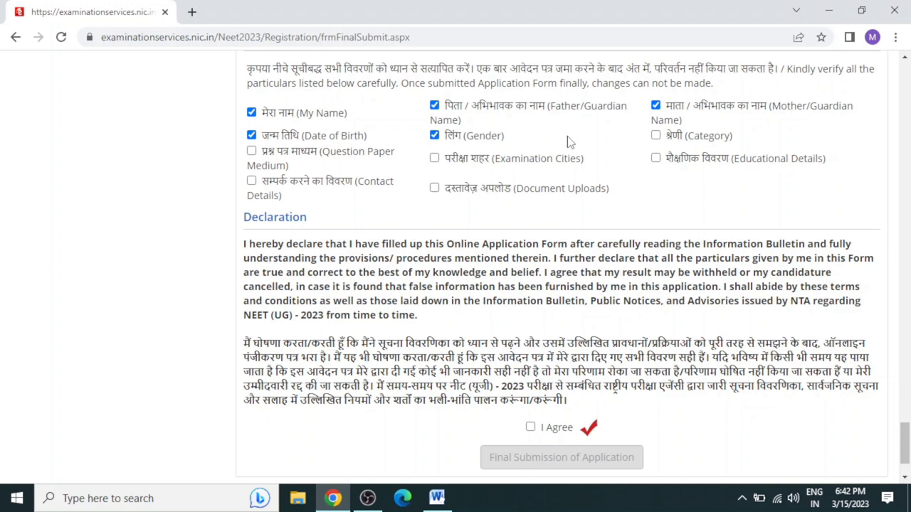
- Mark Category, Educational Details, Question Paper Medium, Contact Details and Examination Cities as verified, and agree to the declaration
left_click(655, 136)
left_click(656, 158)
left_click(251, 151)
left_click(251, 181)
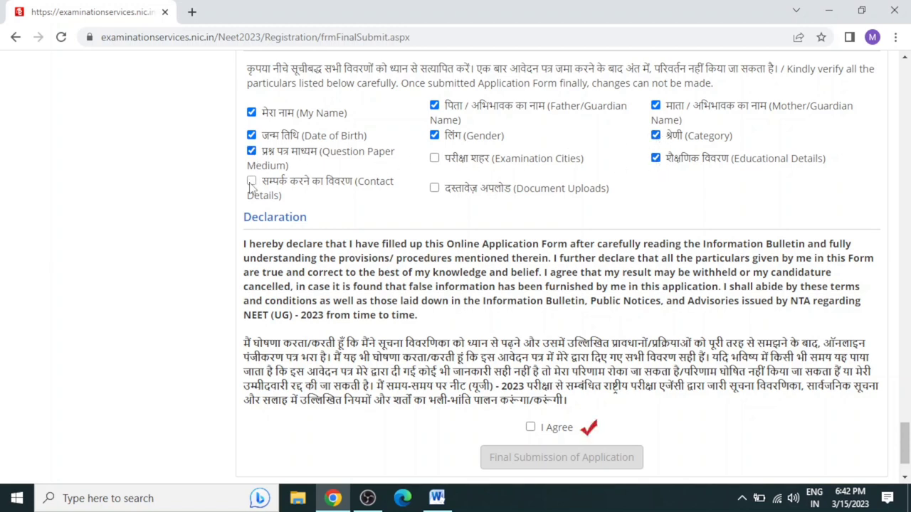
left_click(435, 159)
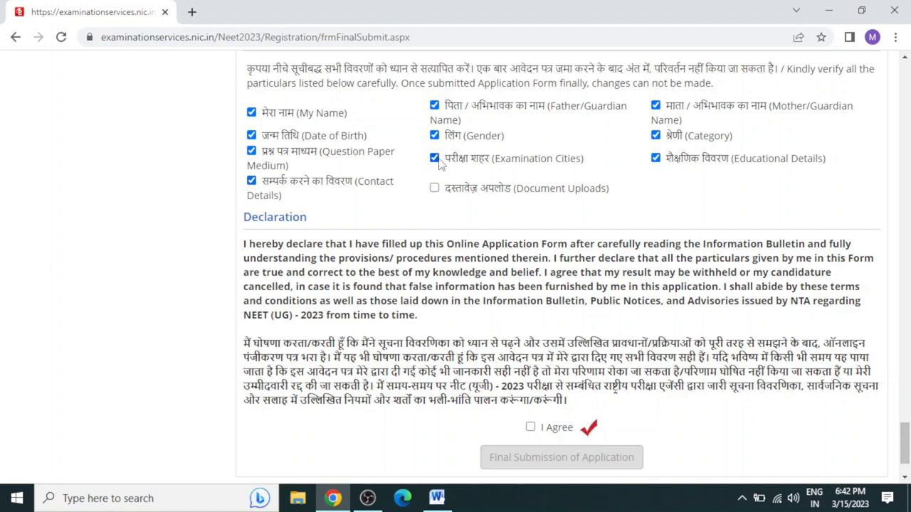
left_click(530, 427)
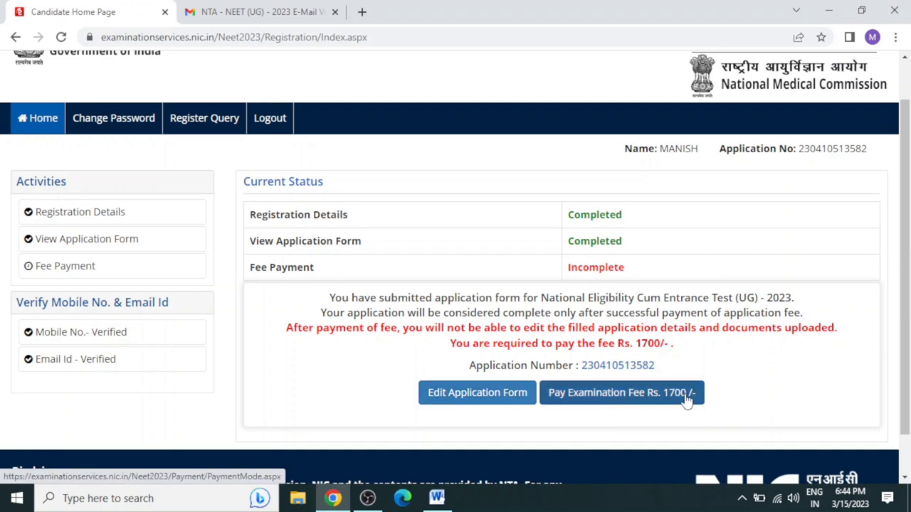
- Start the Rs. 1700 examination fee payment with Online Payment as the mode and confirm going to fee payment
left_click(658, 398)
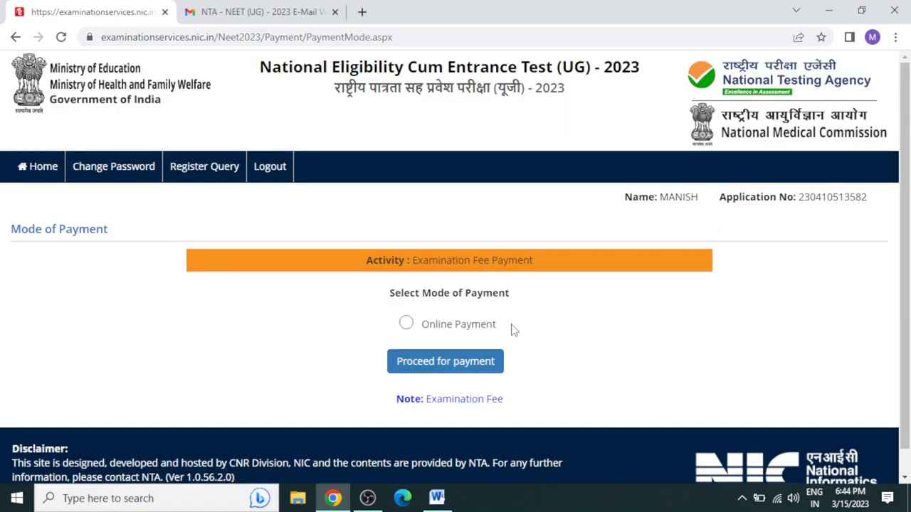
left_click(406, 324)
left_click(437, 364)
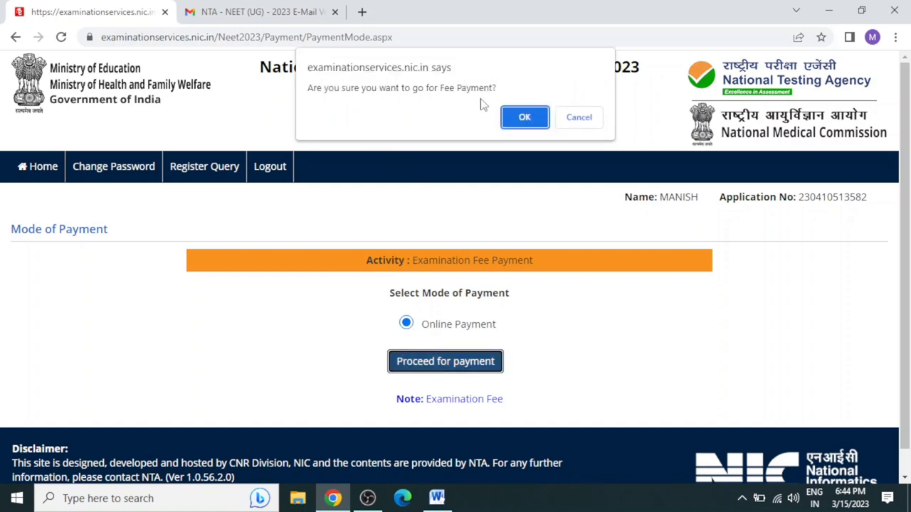
left_click(525, 117)
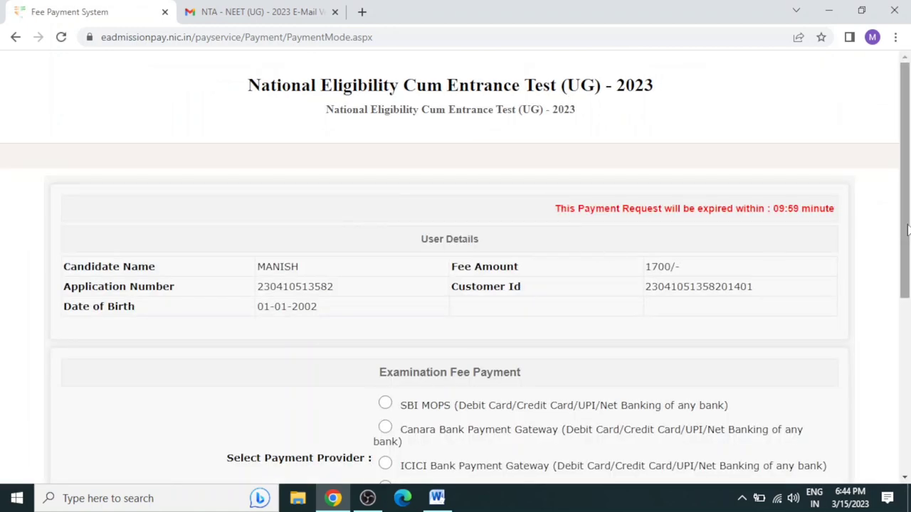
- Select SBI MOPS as the payment provider for the examination fee and proceed to its payment page
left_click_drag(901, 231, 899, 374)
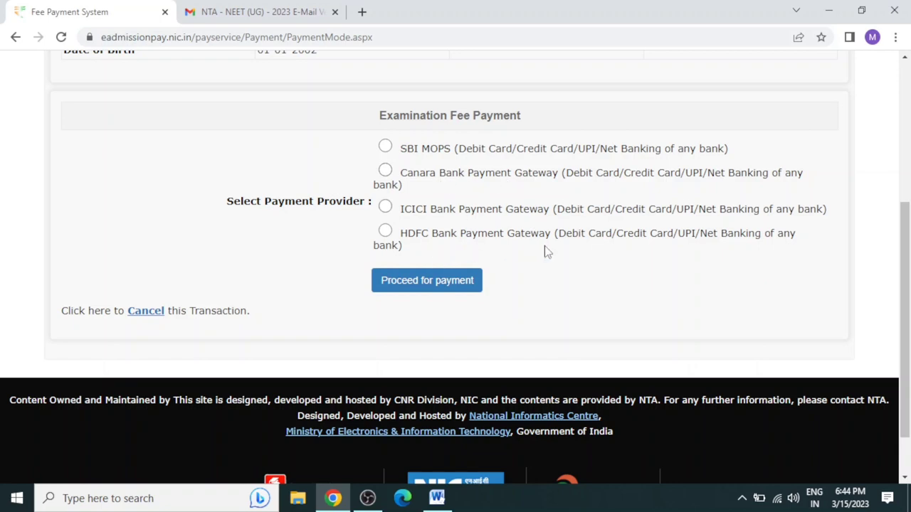
left_click(385, 146)
left_click(420, 284)
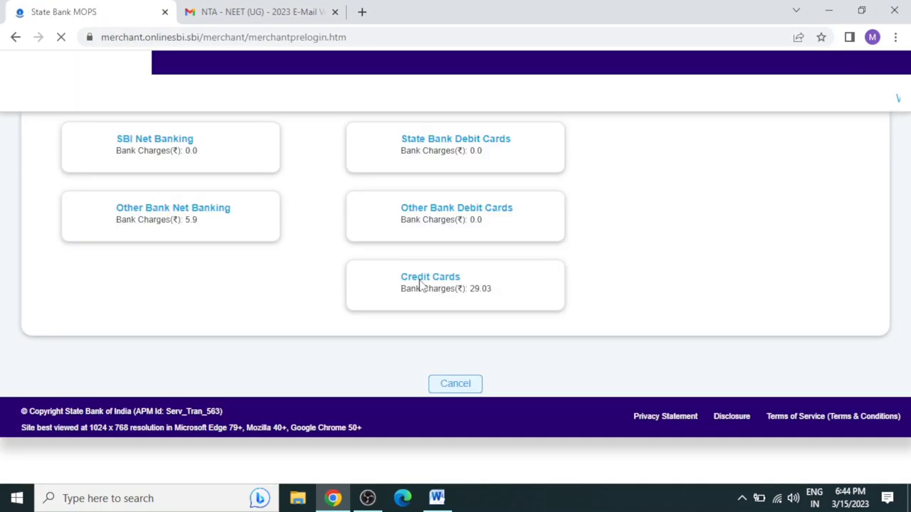
- Choose State Bank Debit Cards as the payment method and confirm the payment details for 1700 INR
left_click_drag(420, 286, 904, 301)
left_click(868, 317)
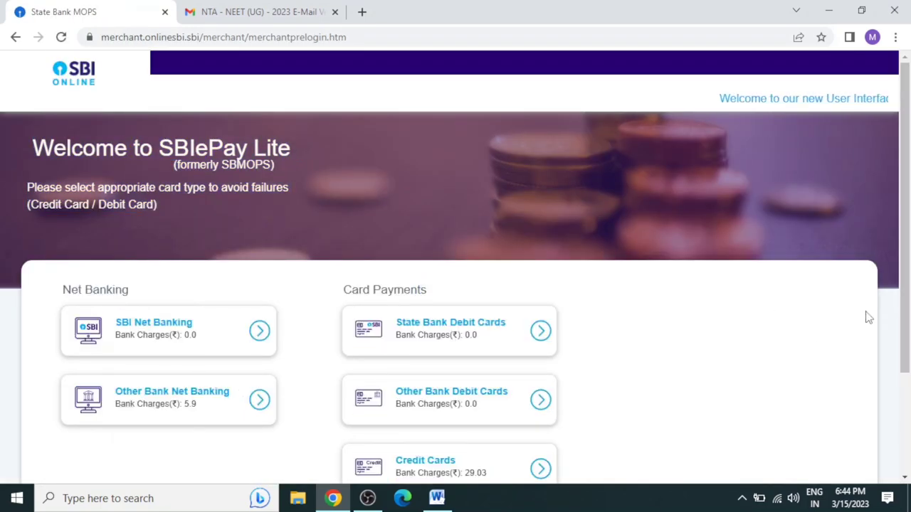
scroll(904, 313, "down", 1)
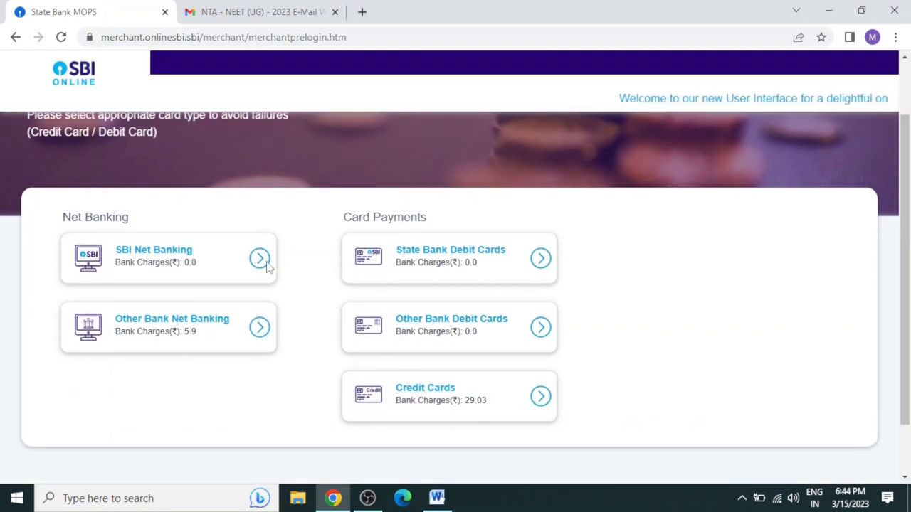
left_click(540, 259)
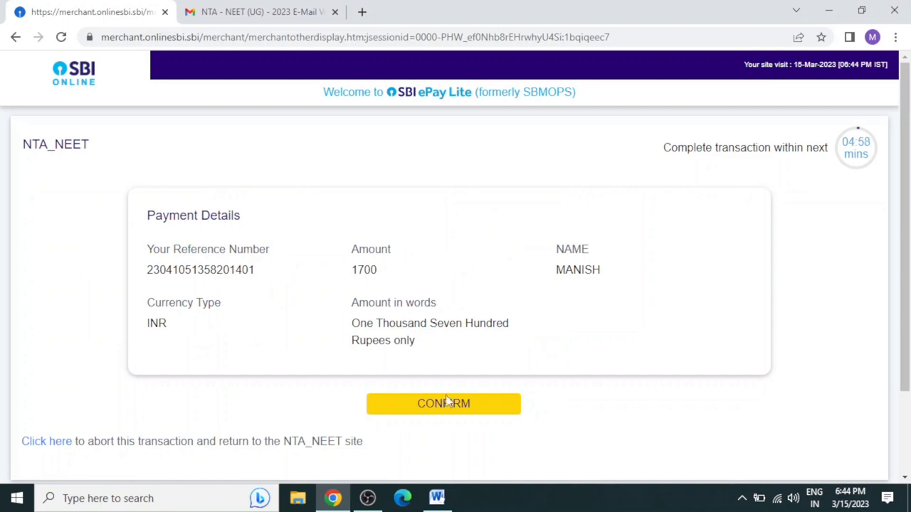
left_click(444, 408)
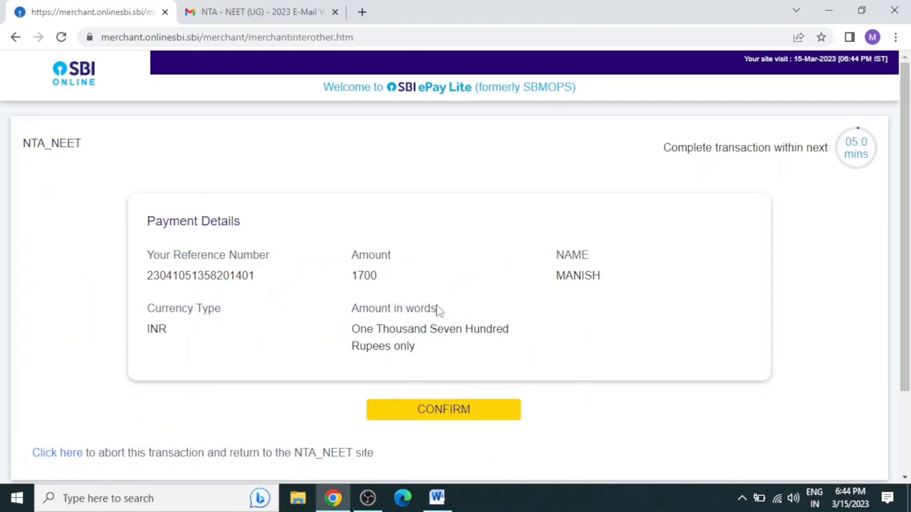
left_click(454, 416)
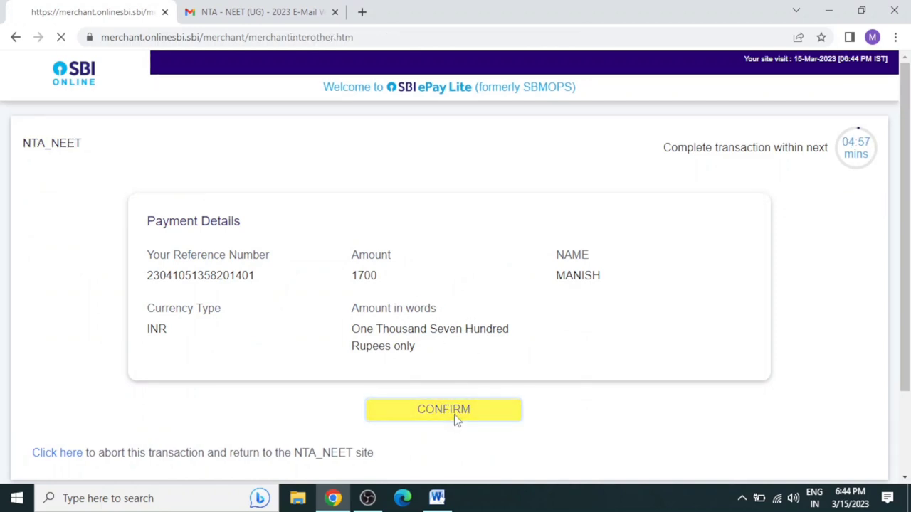